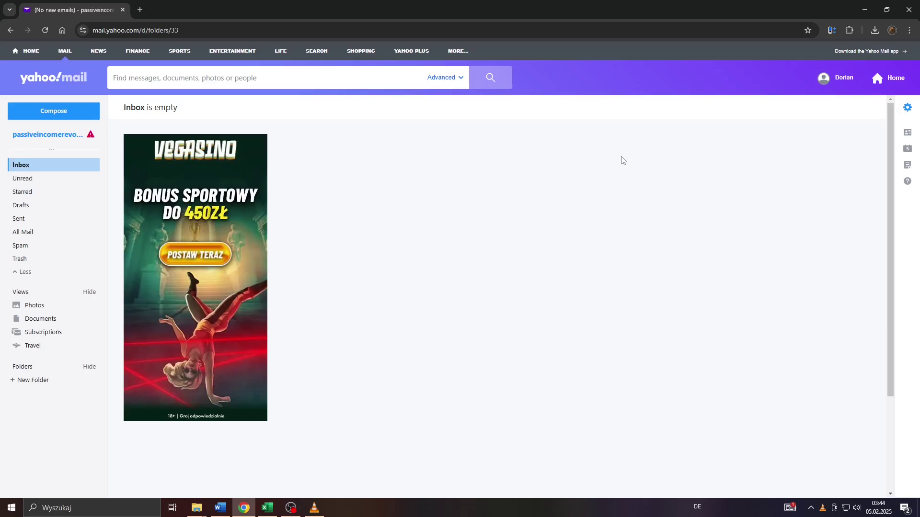
- Open the gear menu's quick settings showing theme, layout and spacing options, reopening it once
click(216, 30)
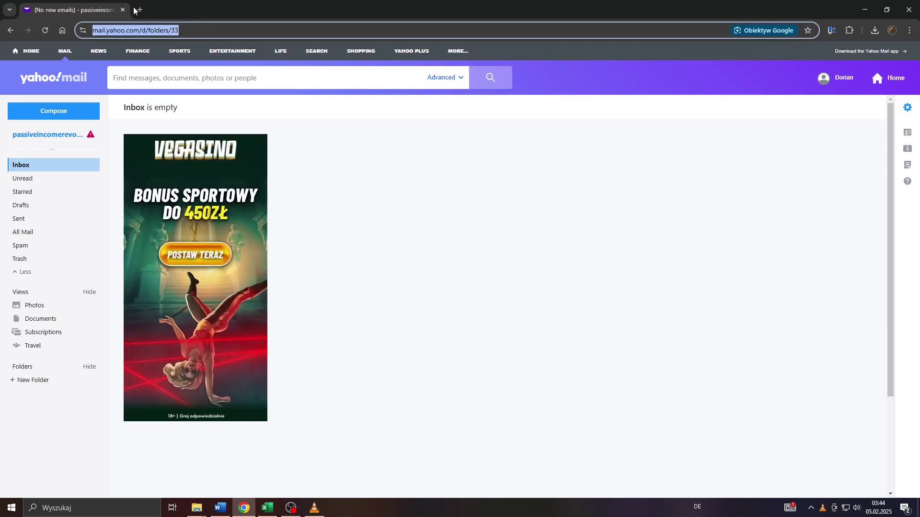
click(432, 163)
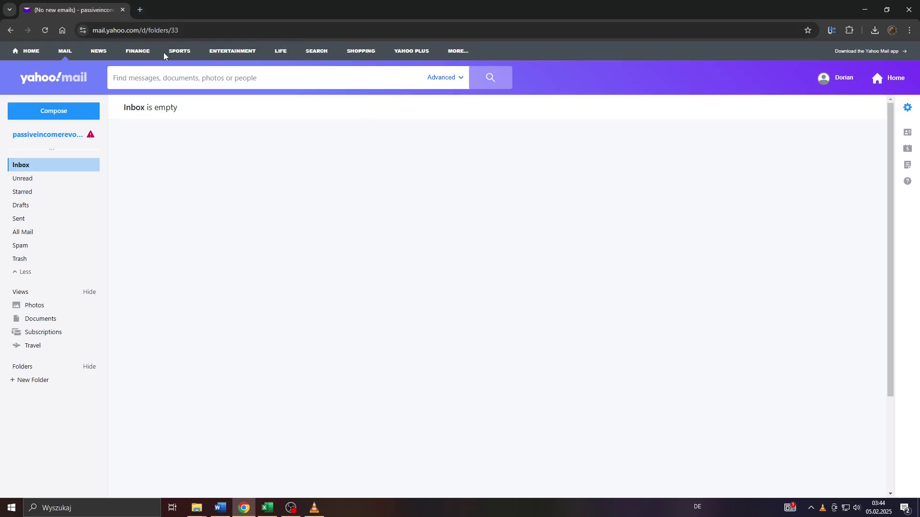
click(906, 108)
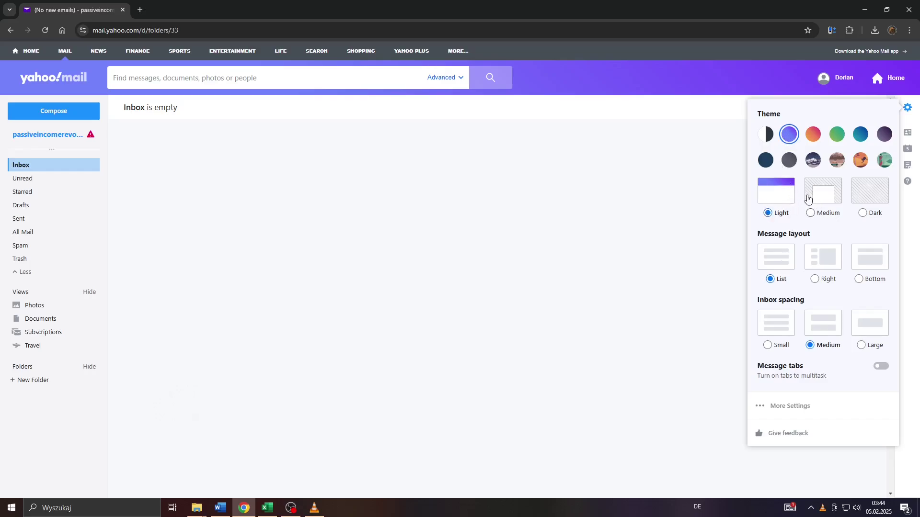
click(634, 186)
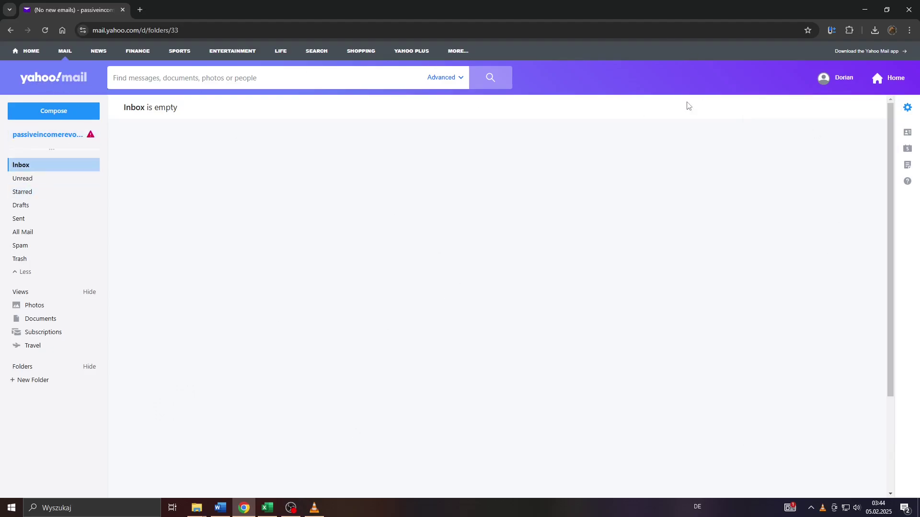
click(907, 107)
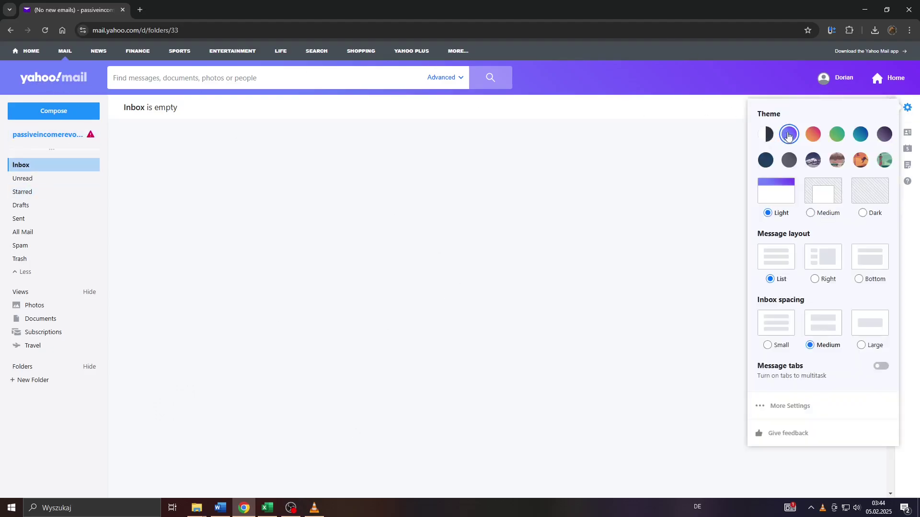
- Apply the Dark camper-van scenery theme after trying Medium intensity and the orange-pink gradient
click(810, 213)
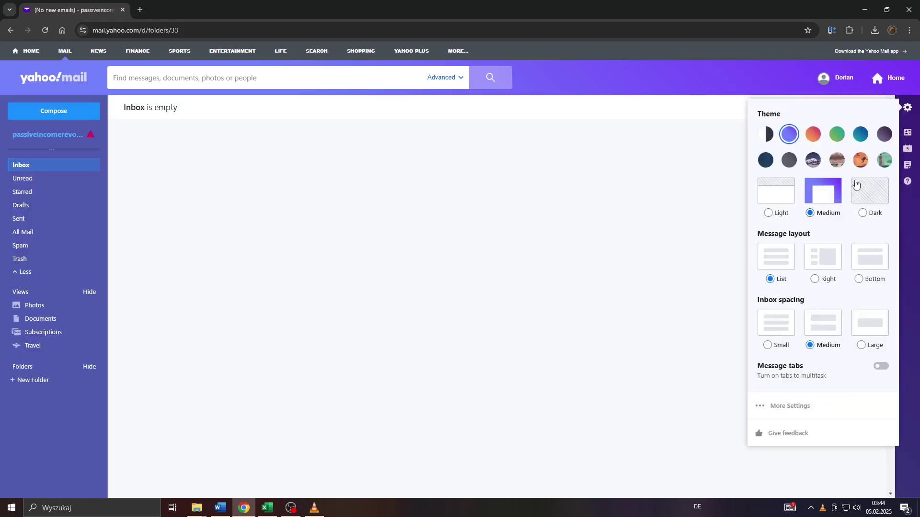
click(863, 213)
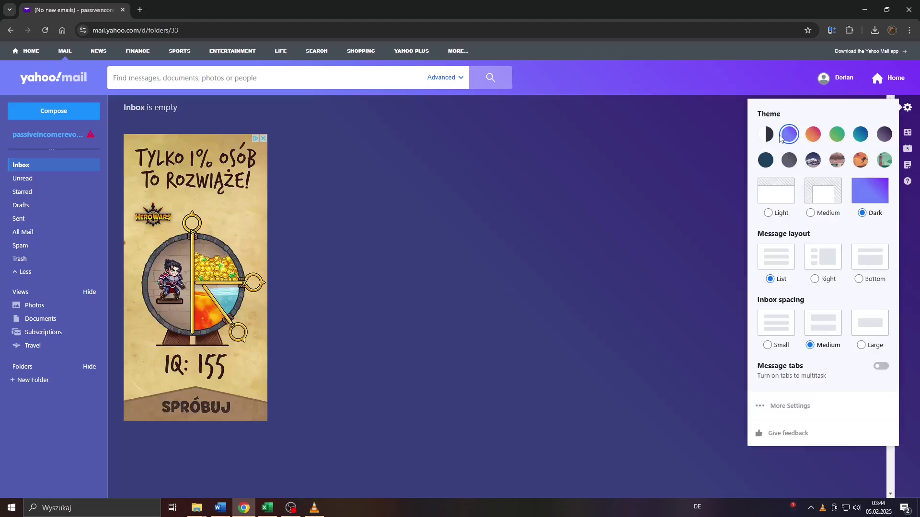
click(812, 135)
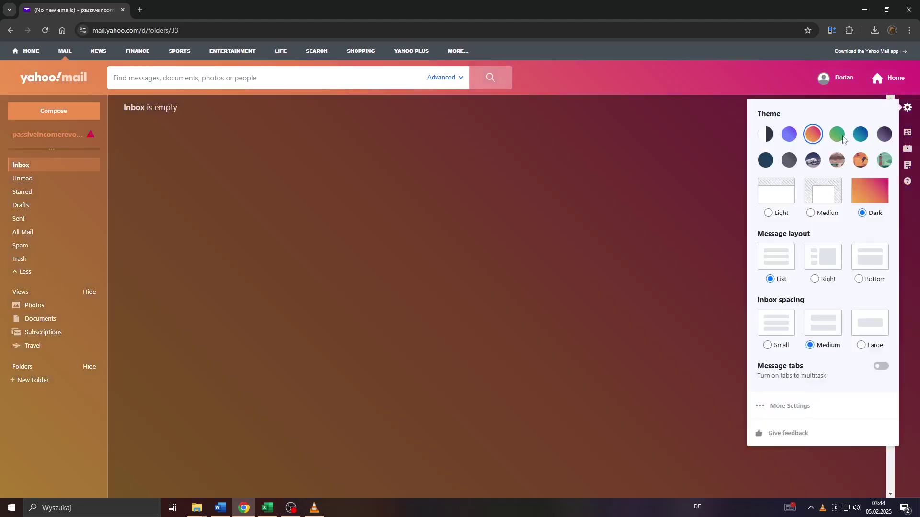
click(837, 160)
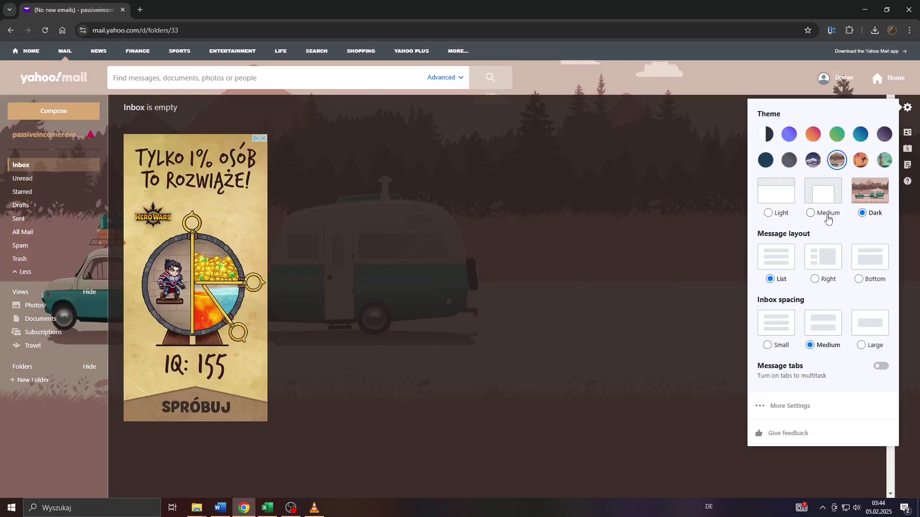
click(814, 279)
click(859, 279)
click(769, 279)
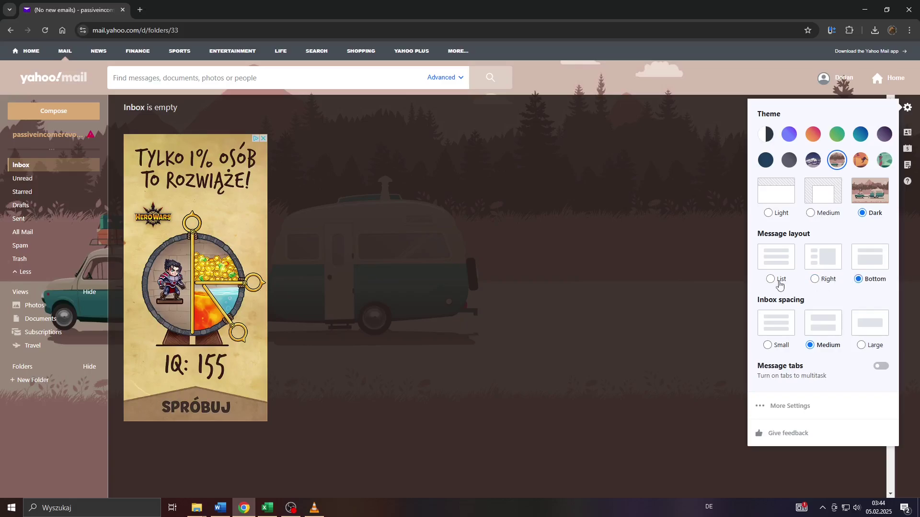